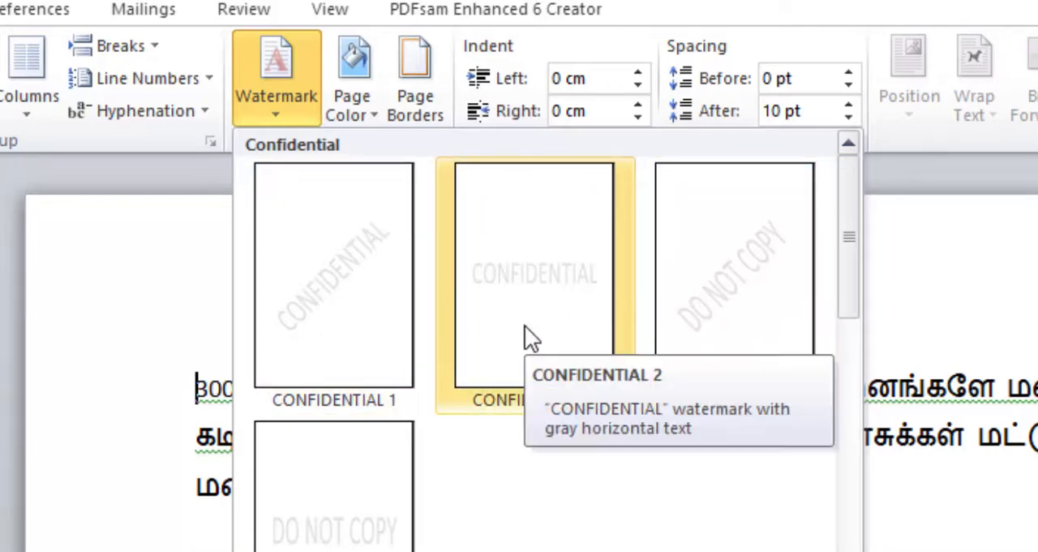
Apply the built-in CONFIDENTIAL 2 horizontal watermark to the document and check how it looks behind the text
{"action": "left_click", "coordinate": [525, 326]}
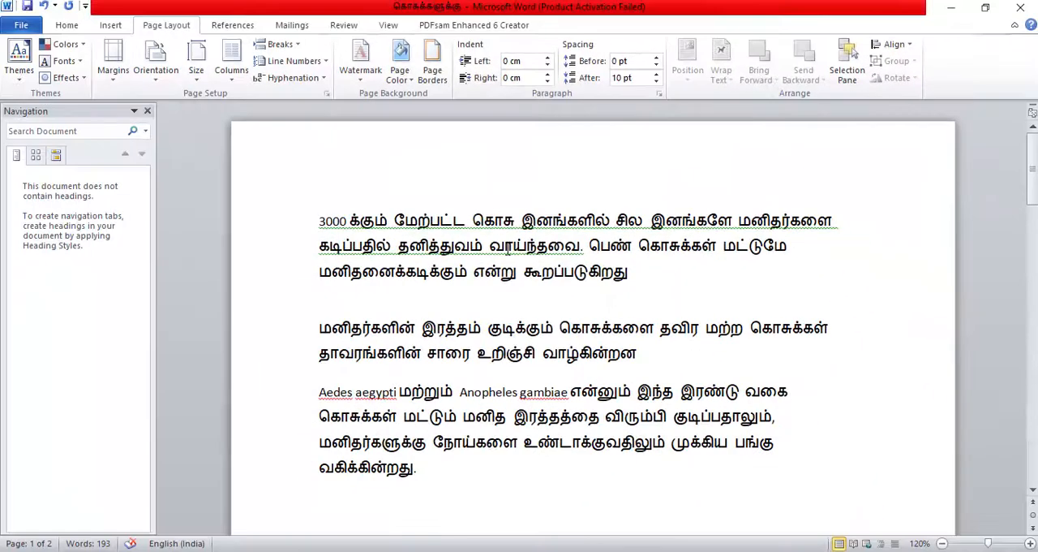
{"action": "scroll", "coordinate": [544, 326], "scroll_direction": "down", "scroll_amount": 5}
{"action": "scroll", "coordinate": [542, 318], "scroll_direction": "down", "scroll_amount": 2}
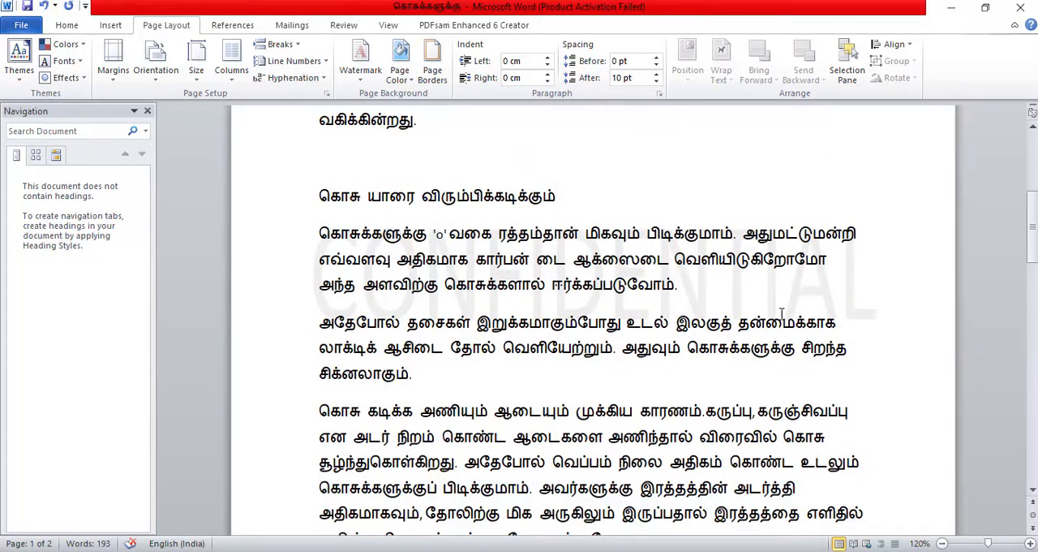
{"action": "scroll", "coordinate": [714, 319], "scroll_direction": "down", "scroll_amount": 6}
{"action": "scroll", "coordinate": [714, 318], "scroll_direction": "up", "scroll_amount": 12}
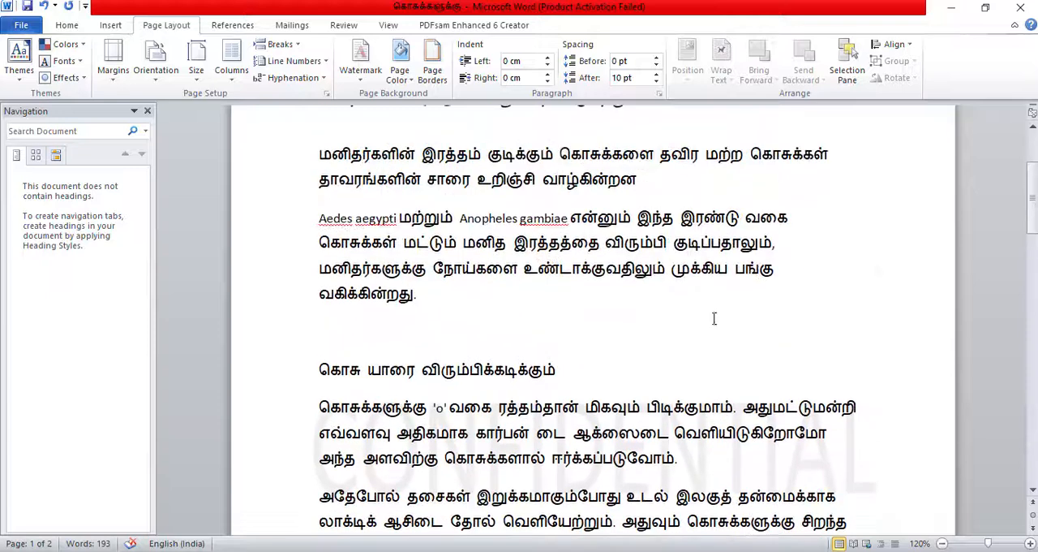
{"action": "scroll", "coordinate": [504, 266], "scroll_direction": "up", "scroll_amount": 4}
{"action": "scroll", "coordinate": [501, 264], "scroll_direction": "down", "scroll_amount": 9}
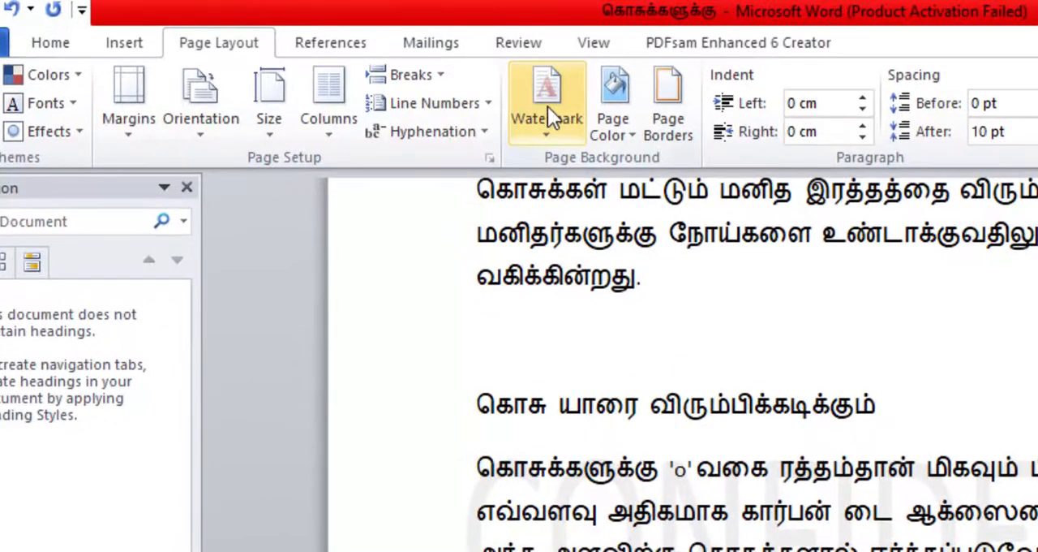
Replace the watermark with a custom horizontal text watermark showing the author's first name
{"action": "left_click", "coordinate": [547, 106]}
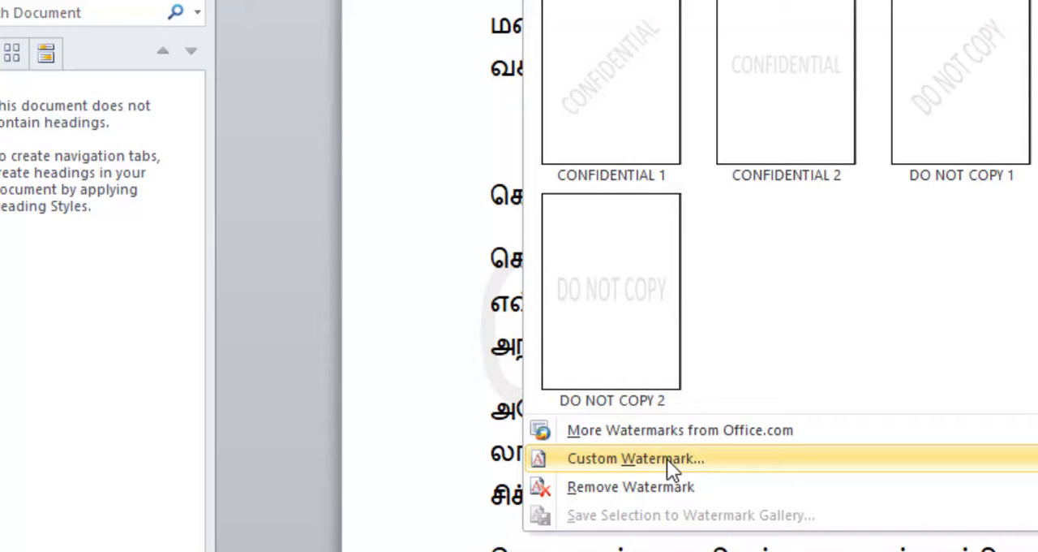
{"action": "left_click", "coordinate": [666, 458]}
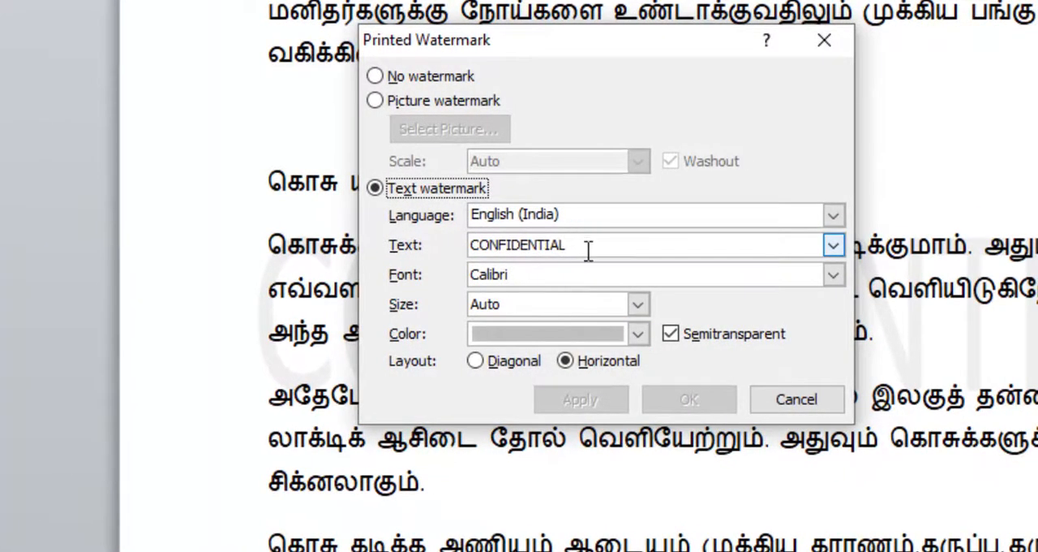
{"action": "left_click_drag", "start_coordinate": [586, 241], "coordinate": [468, 245]}
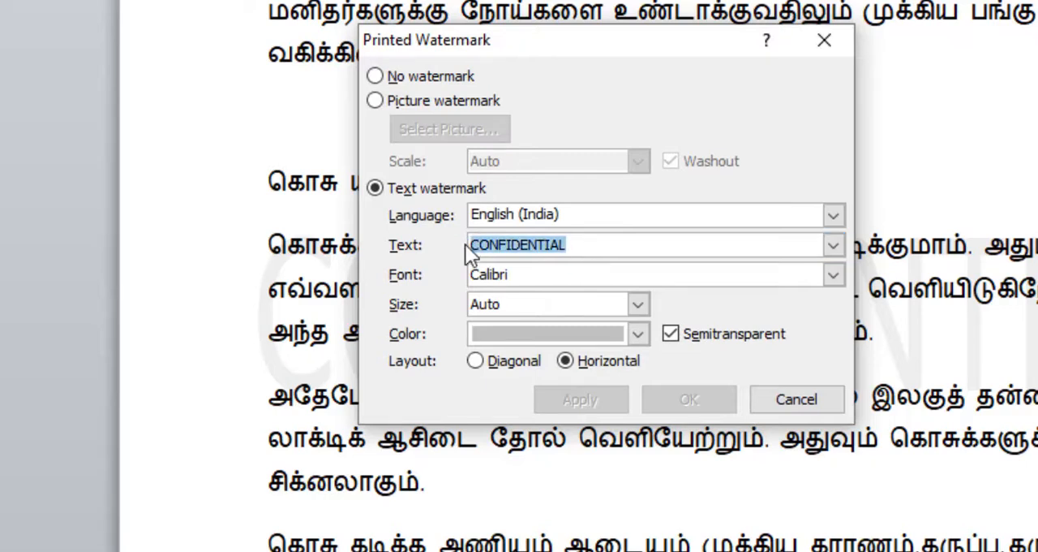
{"action": "type", "text": "Edwa"}
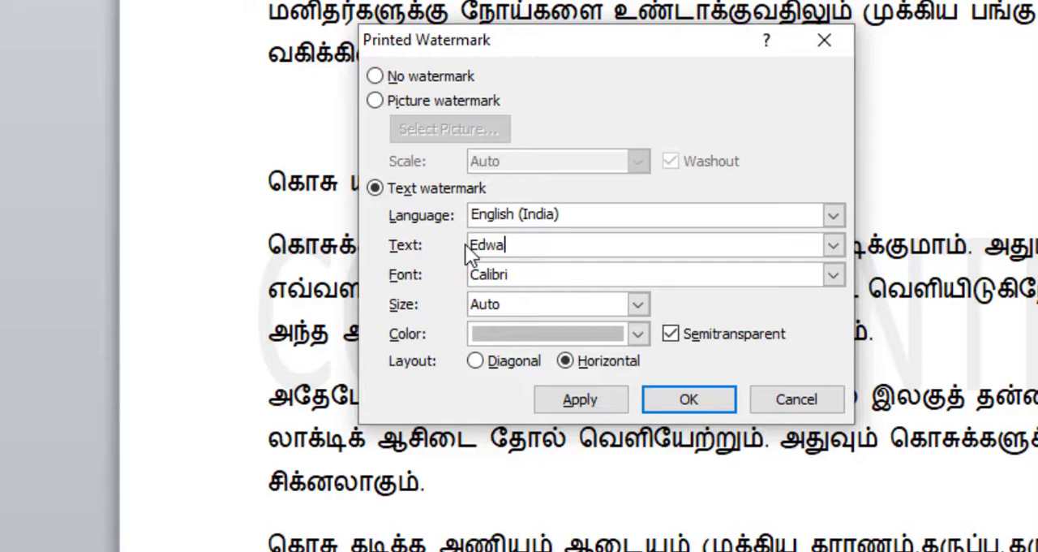
{"action": "type", "text": "rd"}
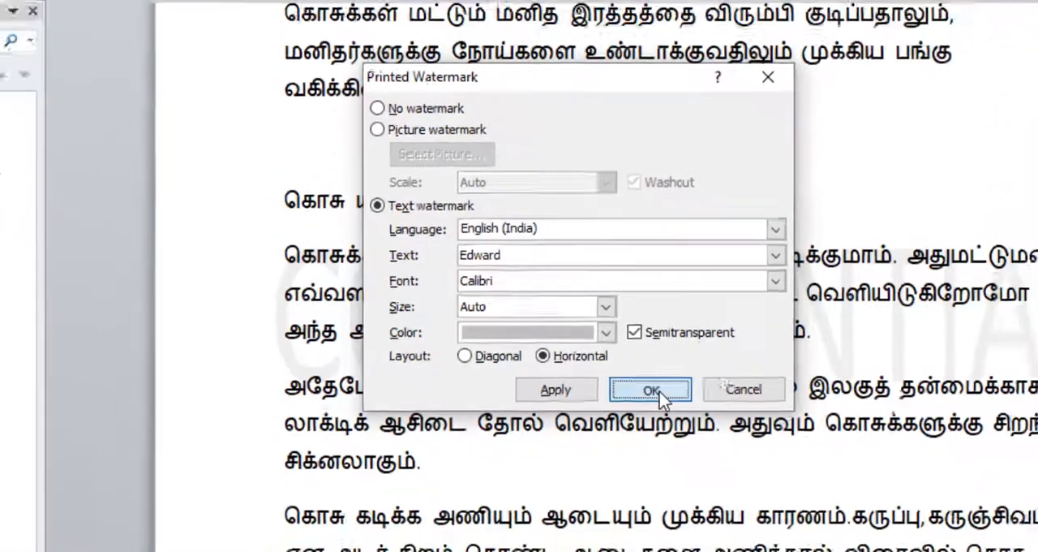
{"action": "left_click", "coordinate": [694, 399]}
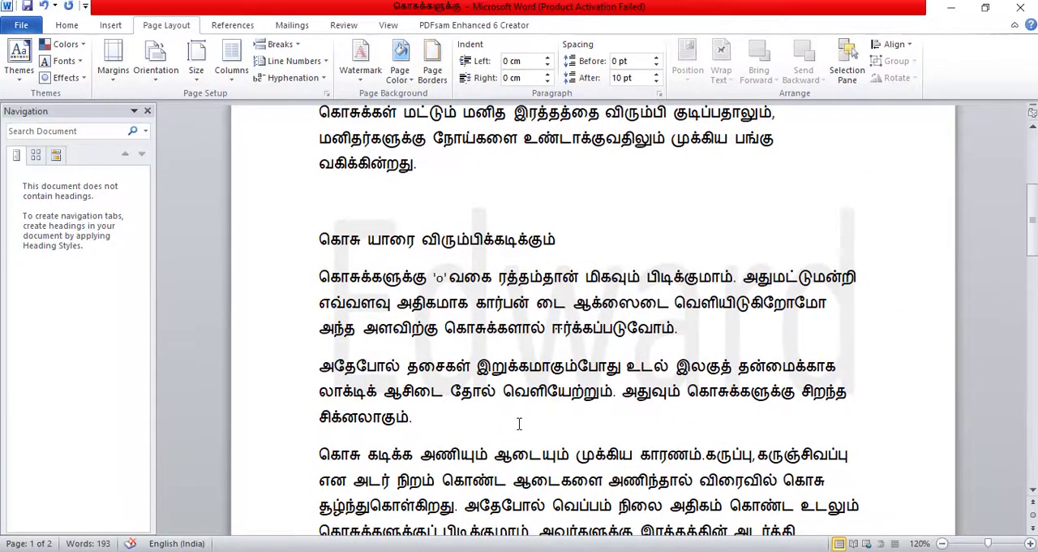
{"action": "scroll", "coordinate": [519, 423], "scroll_direction": "up", "scroll_amount": 1}
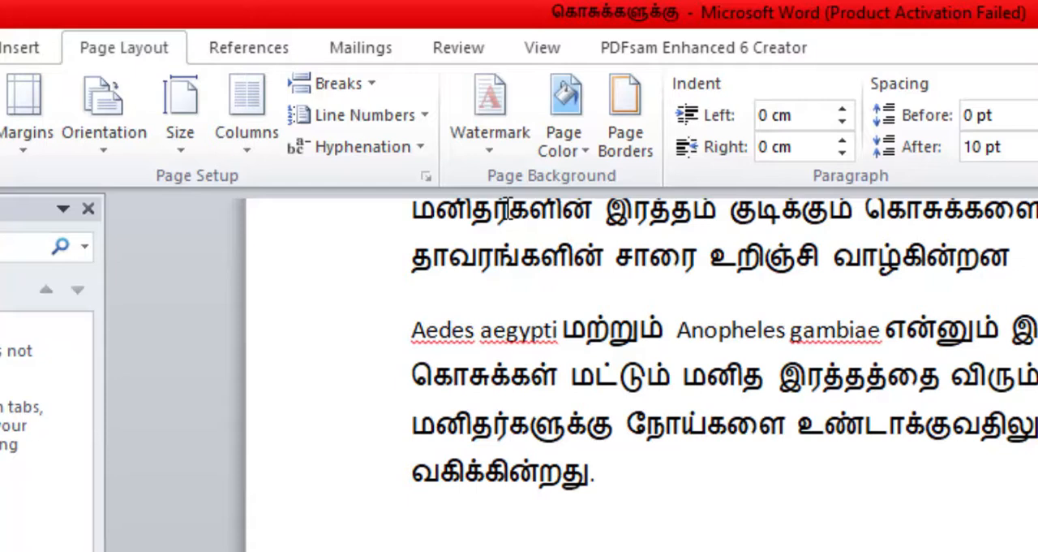
Change the watermark to a picture watermark using Technology enhanced Classroom.jpg from the Desktop, and check it on the page
{"action": "left_click", "coordinate": [490, 132]}
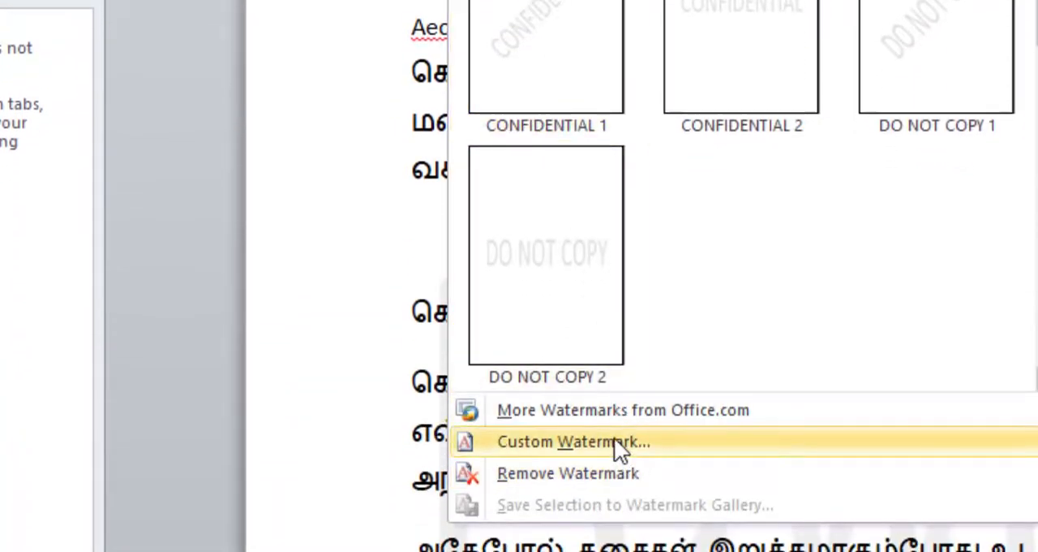
{"action": "left_click", "coordinate": [615, 439]}
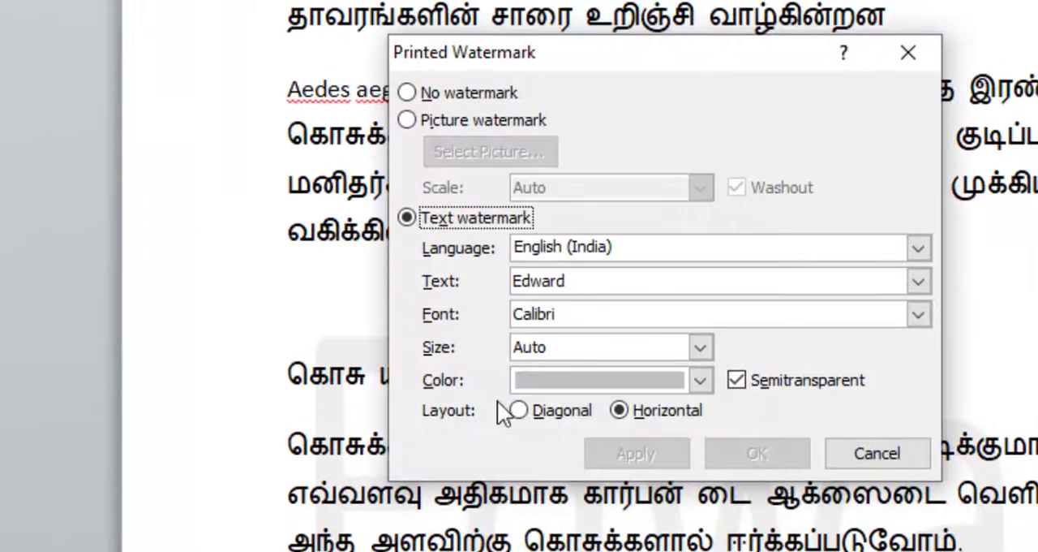
{"action": "left_click", "coordinate": [406, 120]}
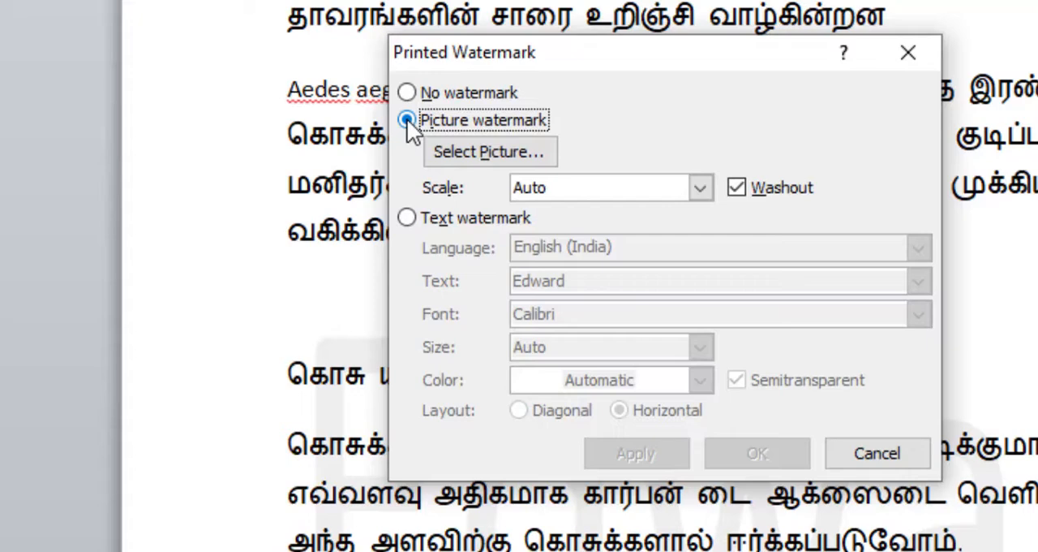
{"action": "left_click", "coordinate": [503, 154]}
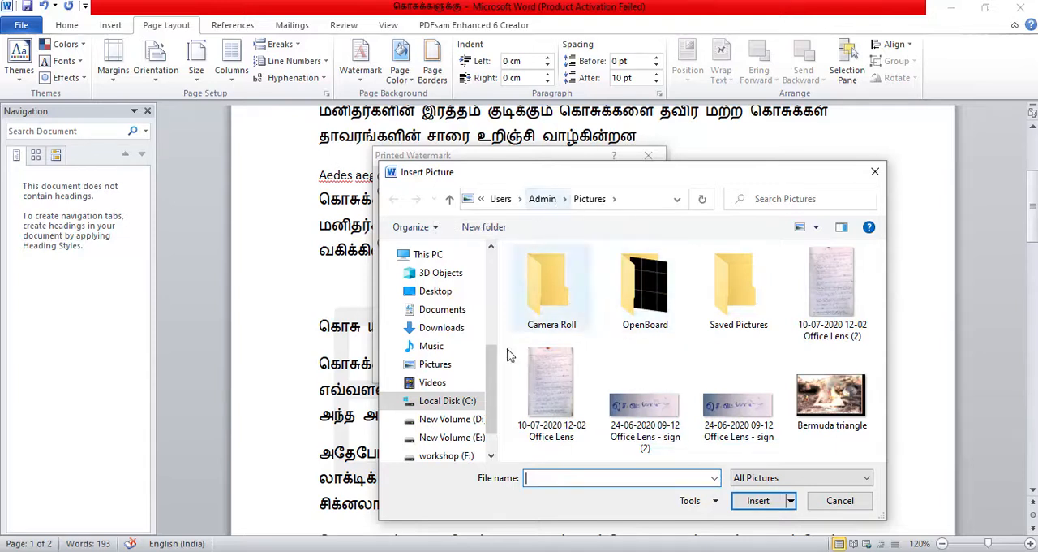
{"action": "left_click", "coordinate": [432, 290]}
{"action": "double_click", "coordinate": [738, 302]}
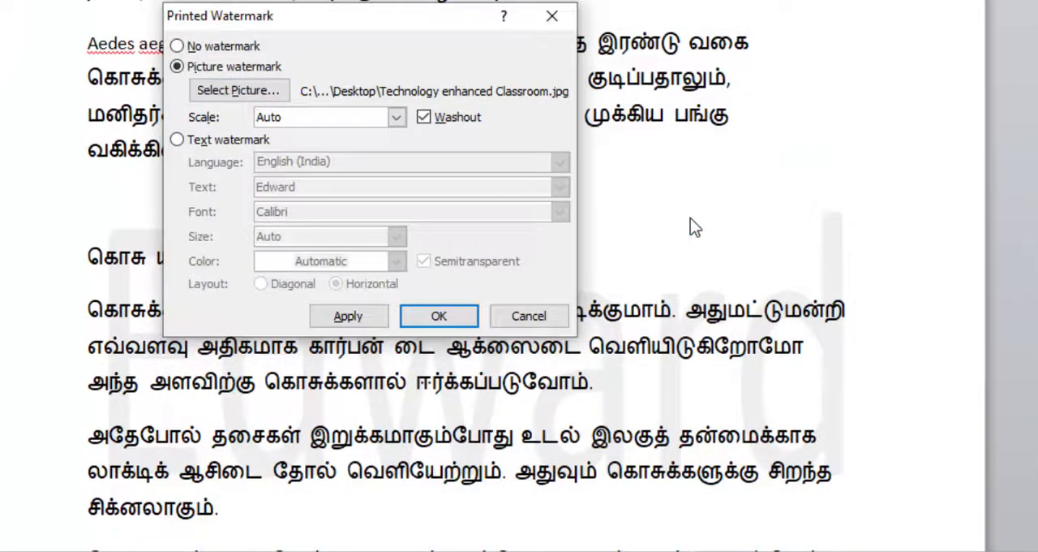
{"action": "left_click", "coordinate": [439, 315]}
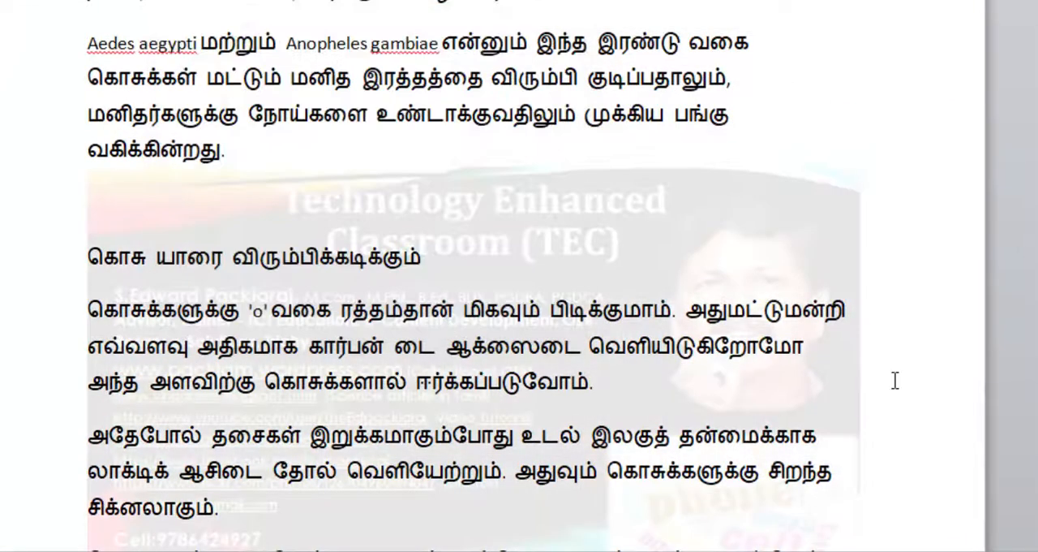
{"action": "scroll", "coordinate": [894, 380], "scroll_direction": "down", "scroll_amount": 10}
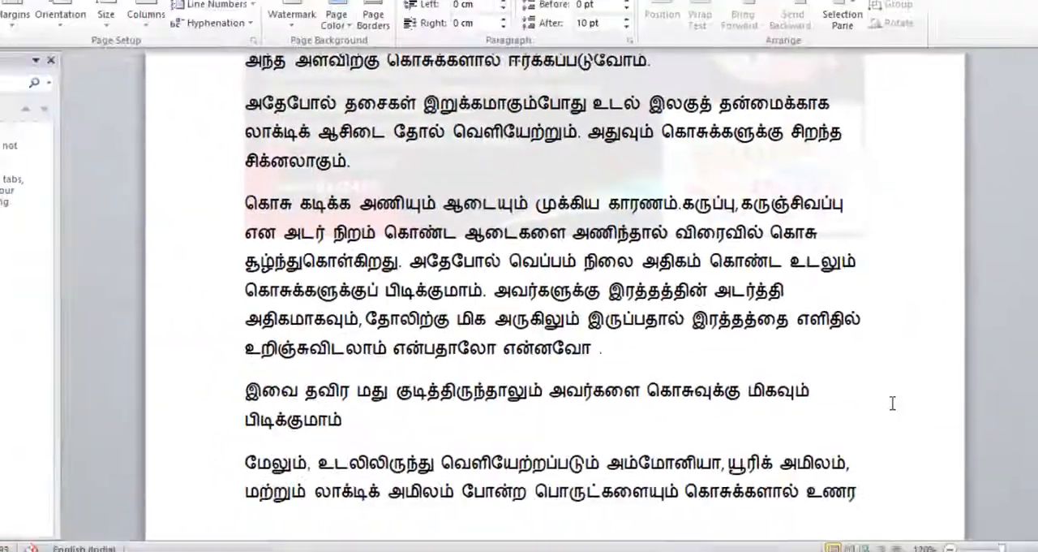
{"action": "scroll", "coordinate": [893, 380], "scroll_direction": "up", "scroll_amount": 10}
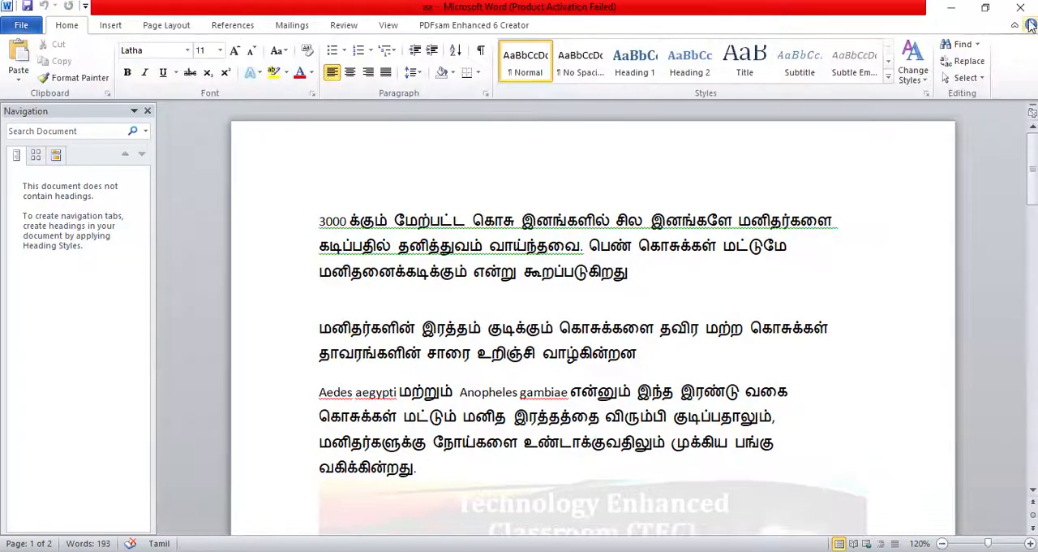
Close the watermarked document, open the Word file கொசுக்களுக்கு from the desktop, and start saving a copy named abcd
{"action": "left_click", "coordinate": [1027, 10]}
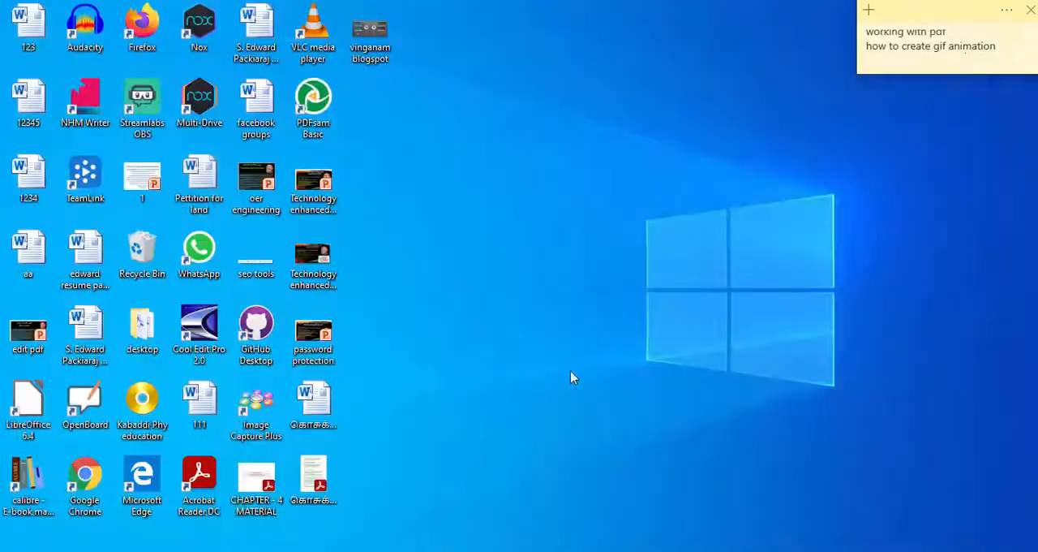
{"action": "double_click", "coordinate": [321, 399]}
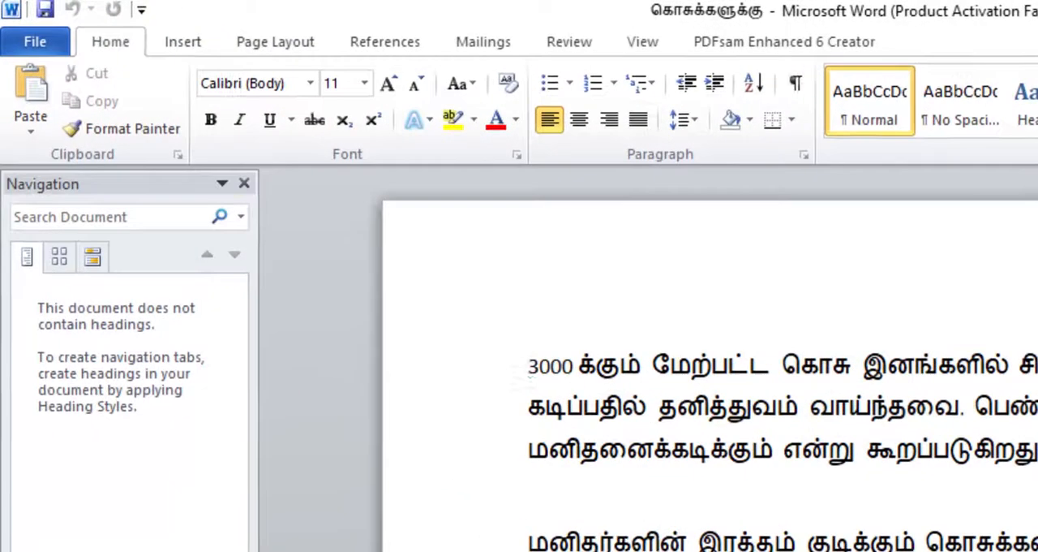
{"action": "left_click", "coordinate": [45, 43]}
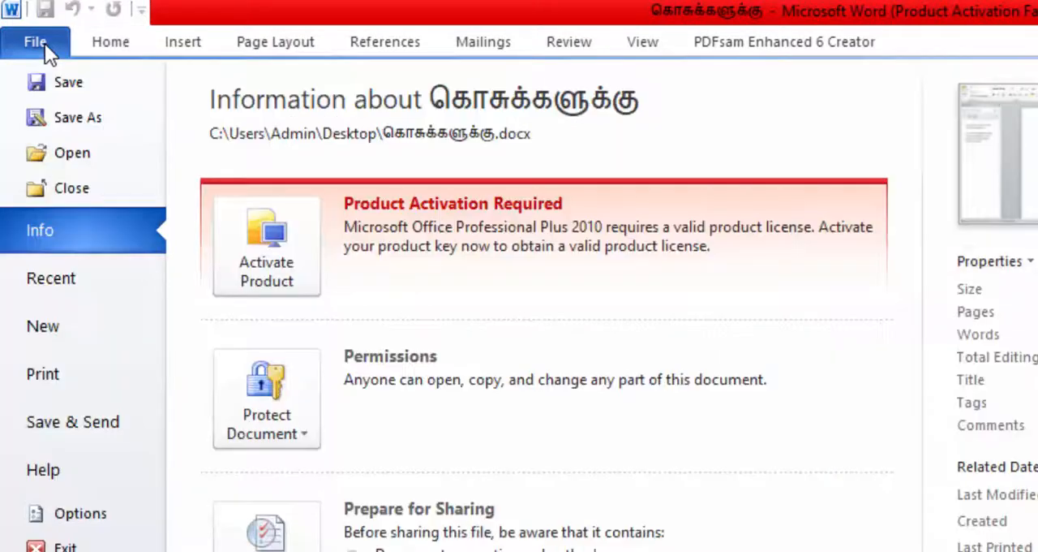
{"action": "left_click", "coordinate": [101, 119]}
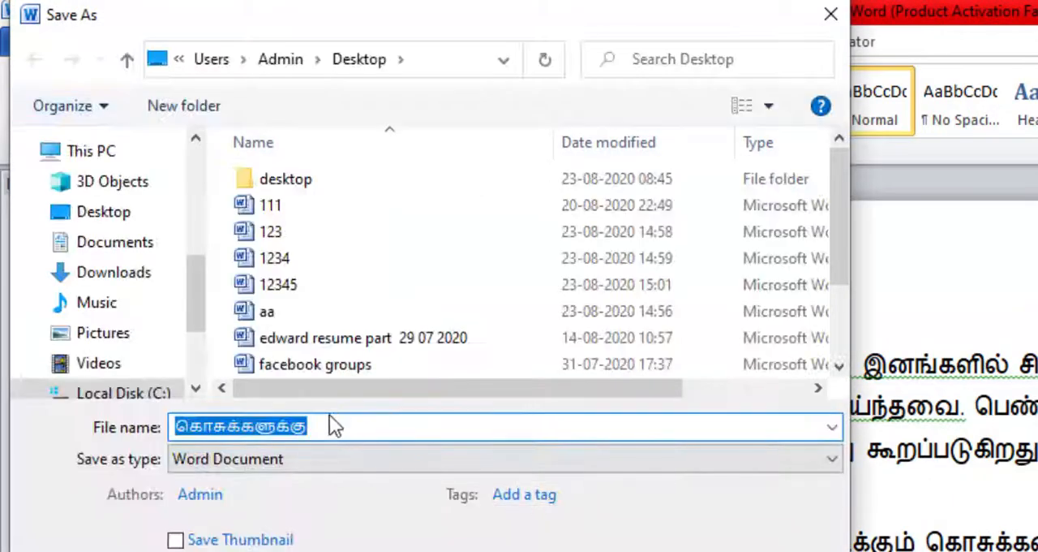
{"action": "type", "text": "a"}
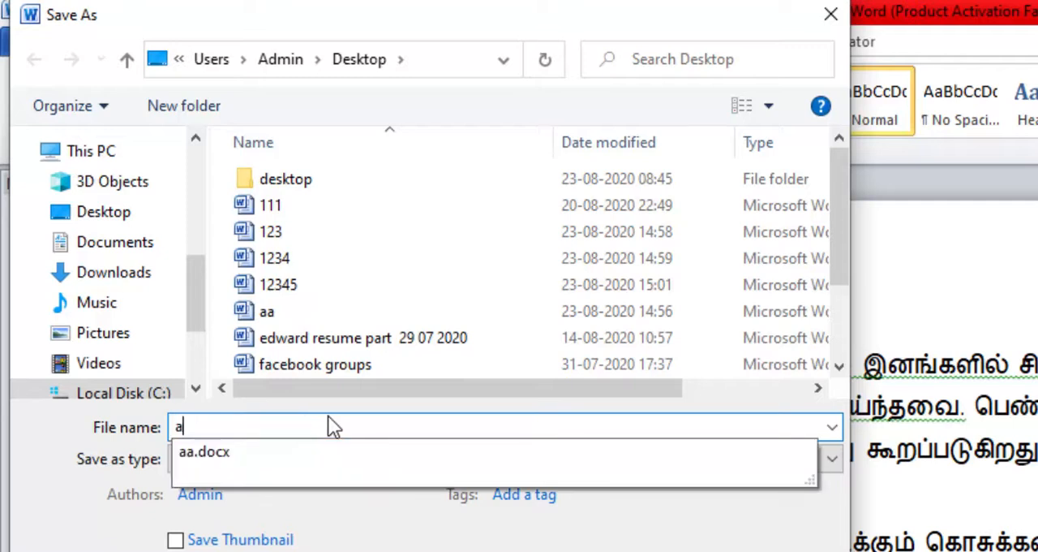
{"action": "type", "text": "bcd"}
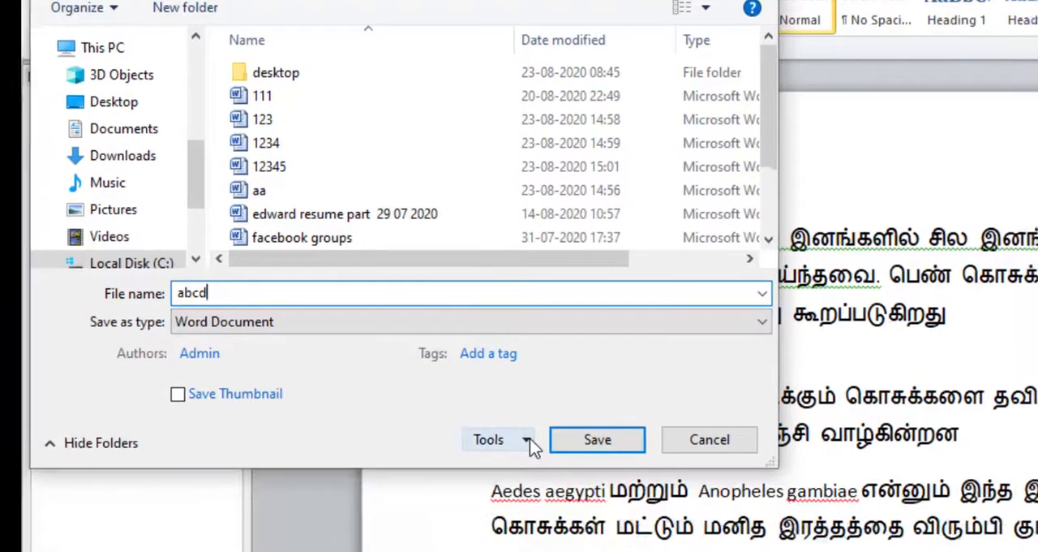
In the General Options for saving, set a password to open and a password to modify, and enable Read-only recommended
{"action": "left_click", "coordinate": [545, 528]}
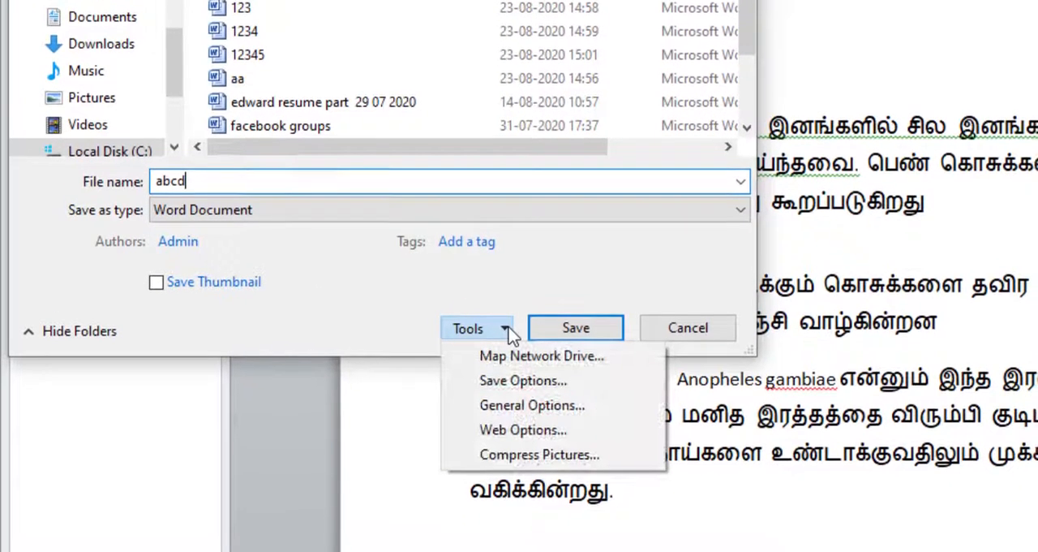
{"action": "left_click", "coordinate": [523, 406]}
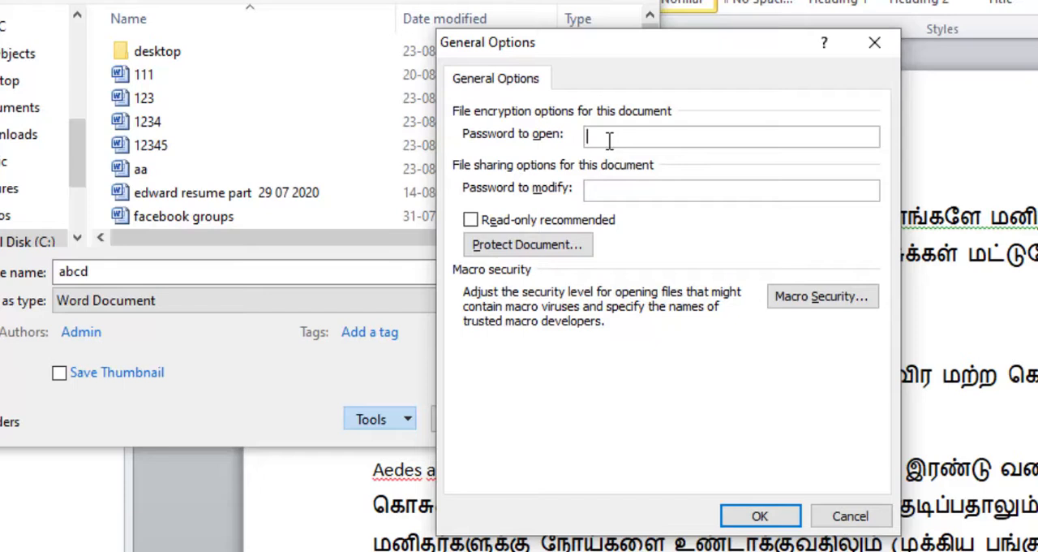
{"action": "type", "text": "123"}
{"action": "left_click", "coordinate": [635, 195]}
{"action": "type", "text": "123"}
{"action": "left_click", "coordinate": [471, 221]}
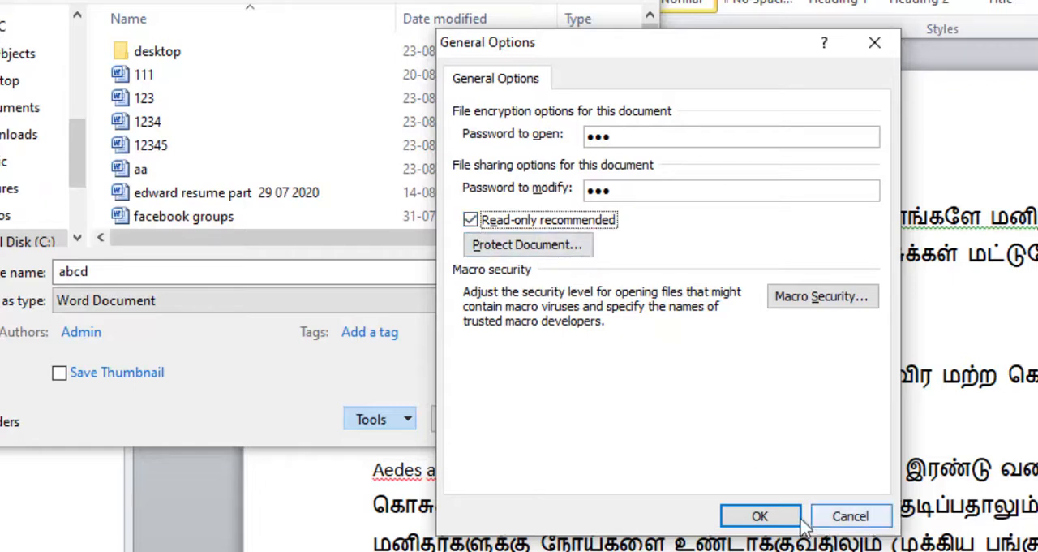
{"action": "left_click", "coordinate": [768, 525]}
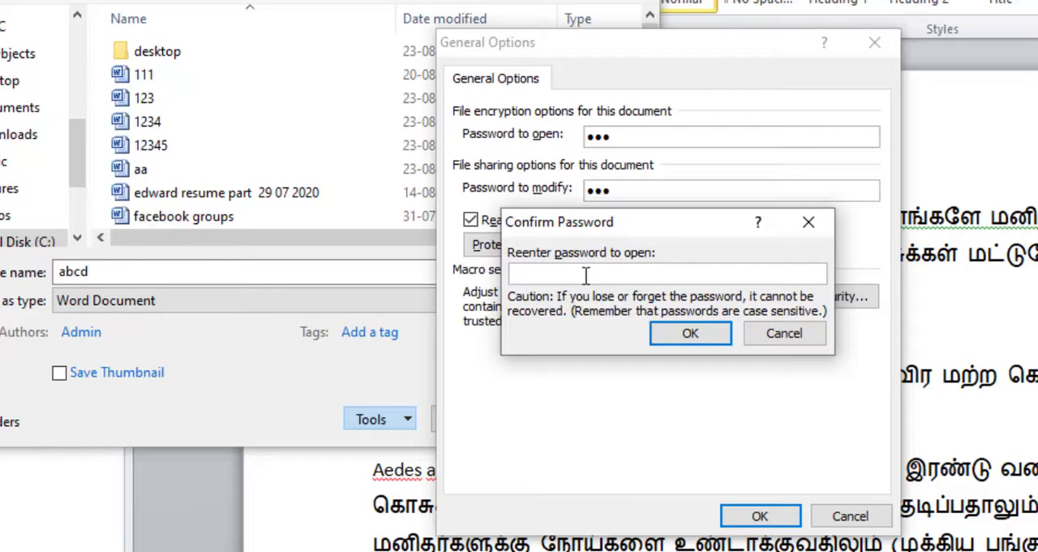
Confirm the password to open and the password to modify, and save the protected abcd document on the Desktop
{"action": "type", "text": "123"}
{"action": "left_click", "coordinate": [699, 336]}
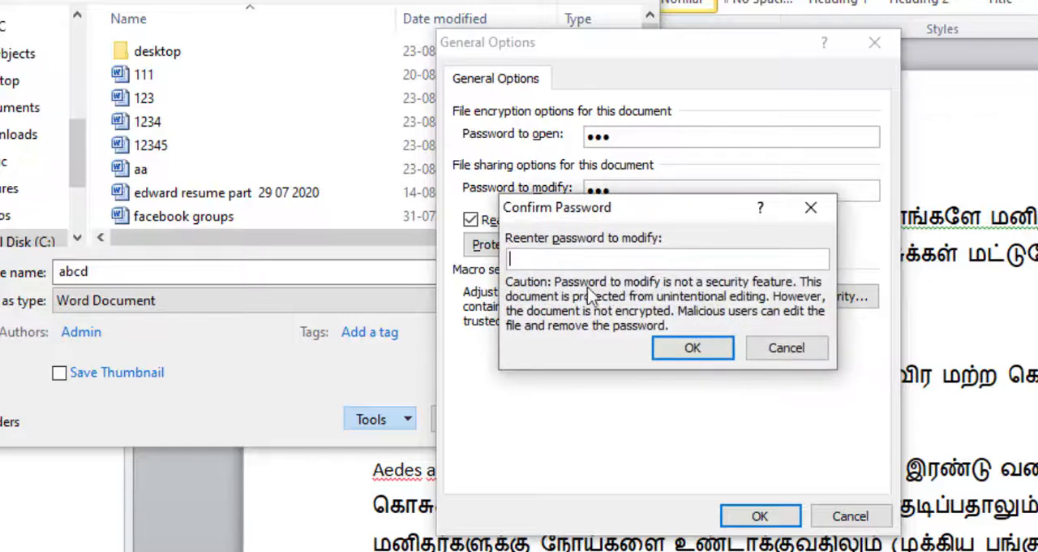
{"action": "type", "text": "123"}
{"action": "left_click", "coordinate": [695, 348]}
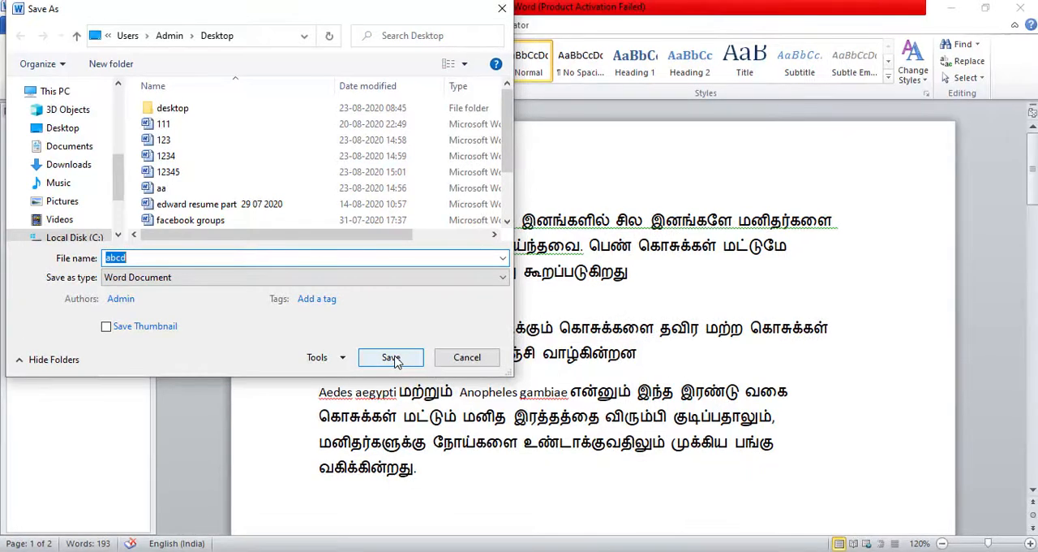
{"action": "left_click", "coordinate": [393, 359]}
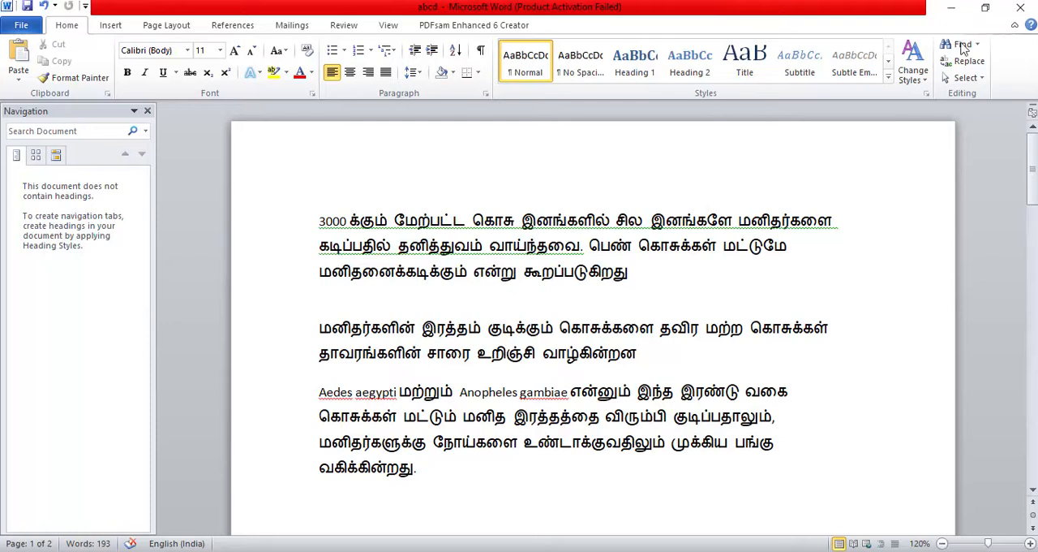
Close the abcd document and reopen it from the desktop, entering the password to open and the password to modify
{"action": "left_click", "coordinate": [1024, 8]}
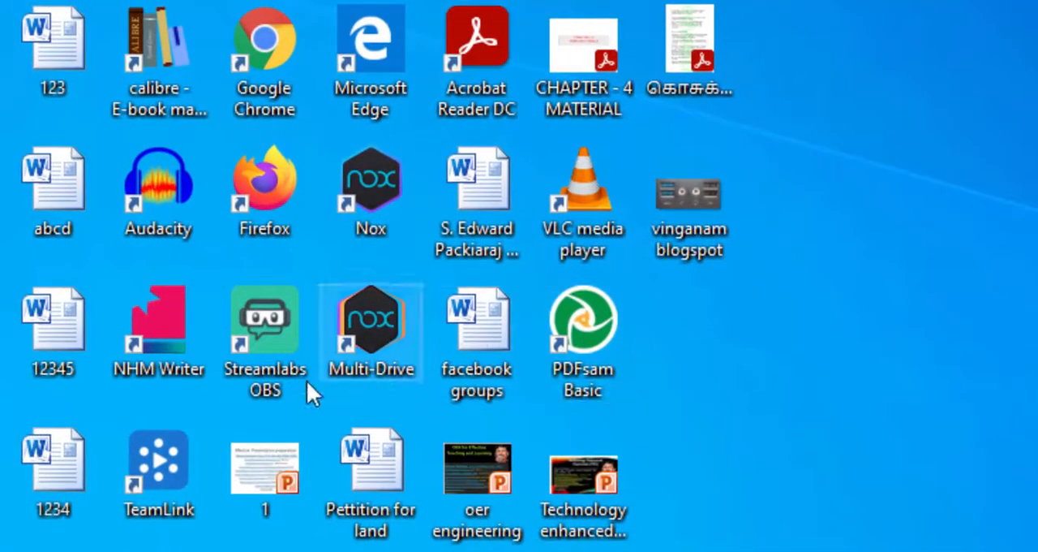
{"action": "double_click", "coordinate": [47, 176]}
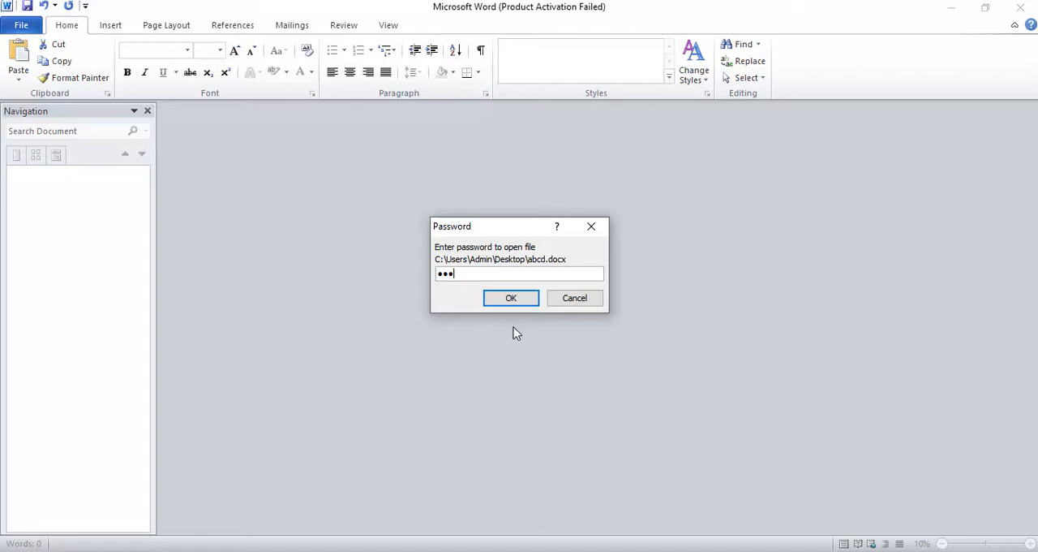
{"action": "left_click", "coordinate": [521, 299]}
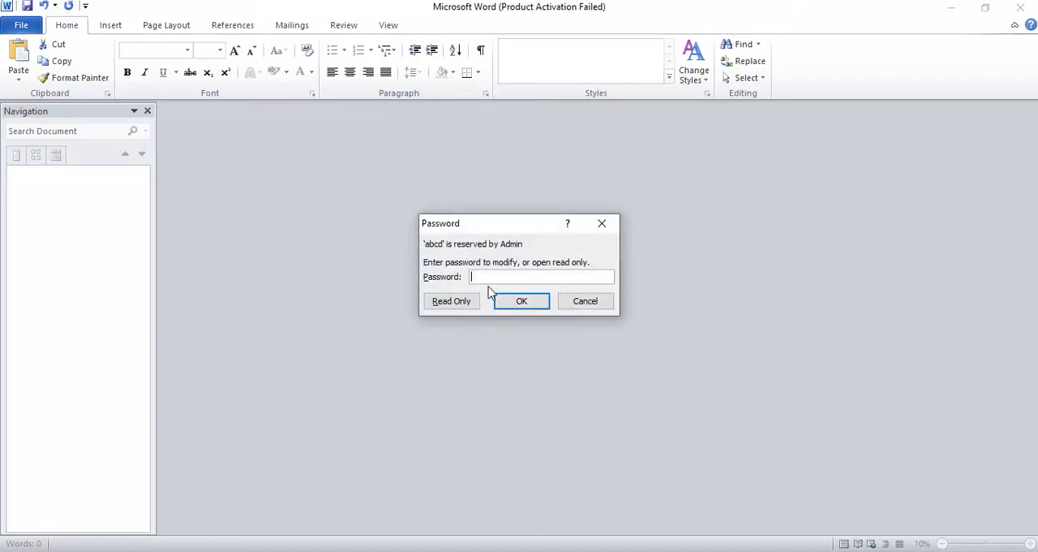
{"action": "type", "text": "•••"}
{"action": "left_click", "coordinate": [519, 302]}
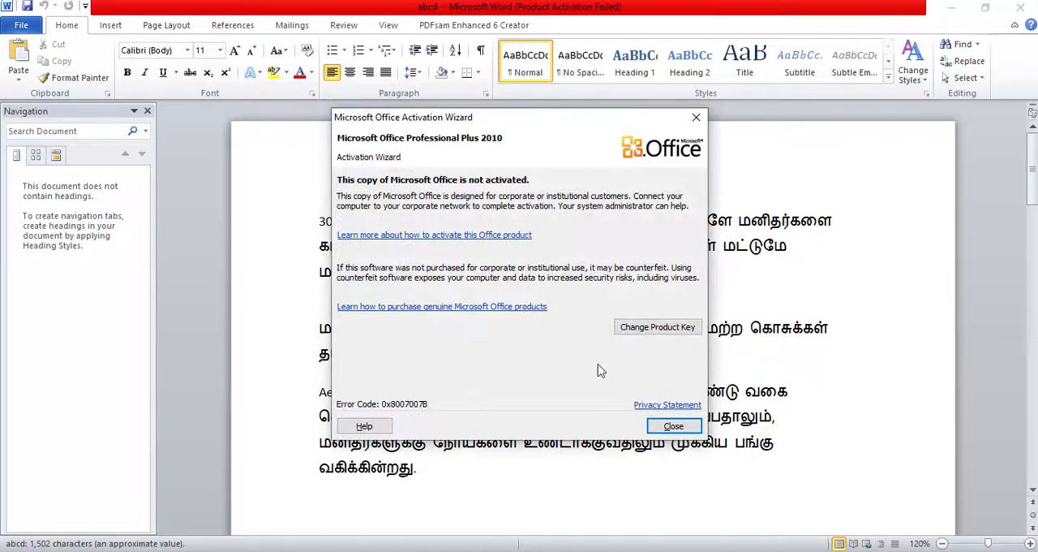
{"action": "left_click", "coordinate": [677, 430]}
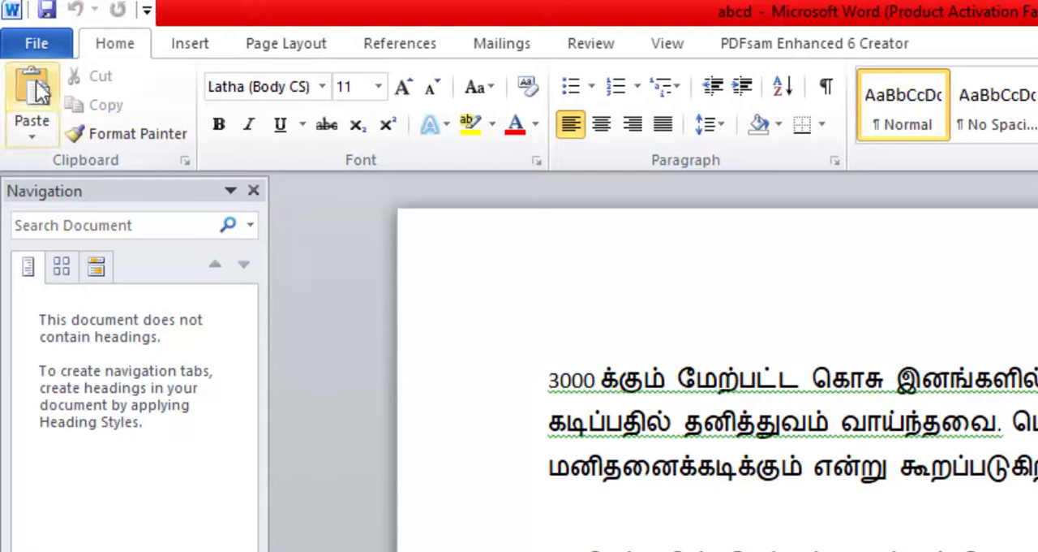
Start saving a copy of the document under the name abcd on the Desktop, with PDF as the file type
{"action": "left_click", "coordinate": [29, 40]}
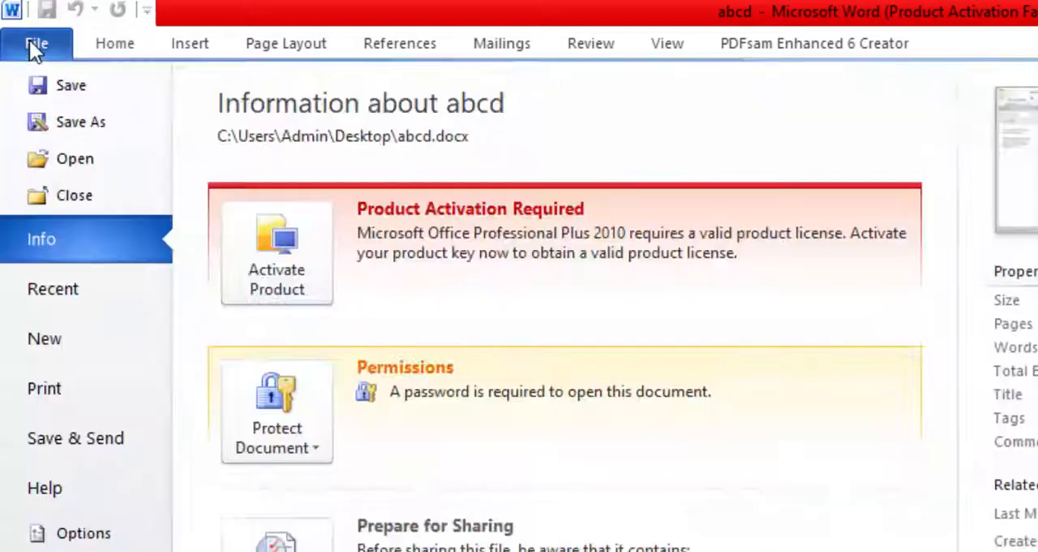
{"action": "left_click", "coordinate": [80, 124]}
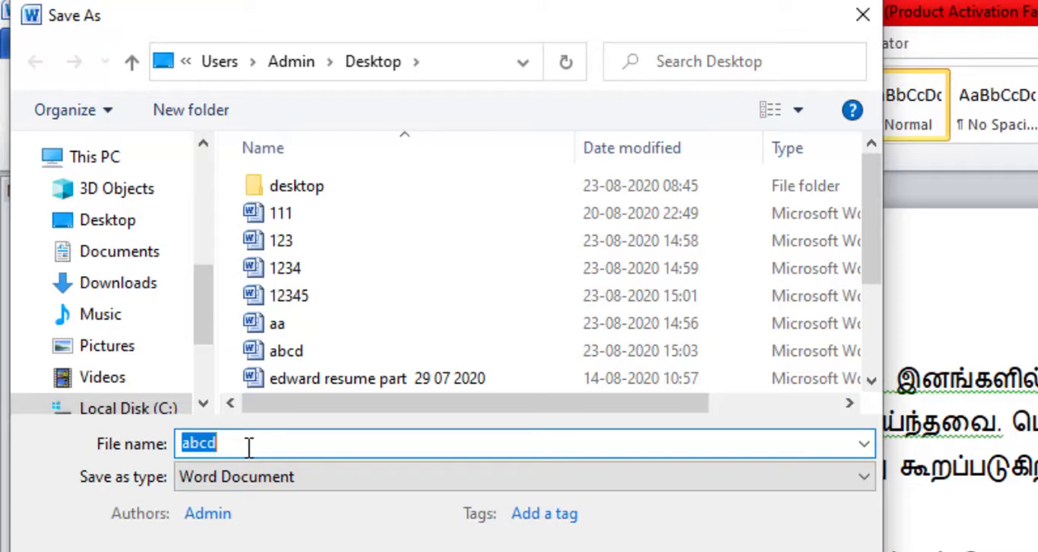
{"action": "left_click", "coordinate": [245, 446]}
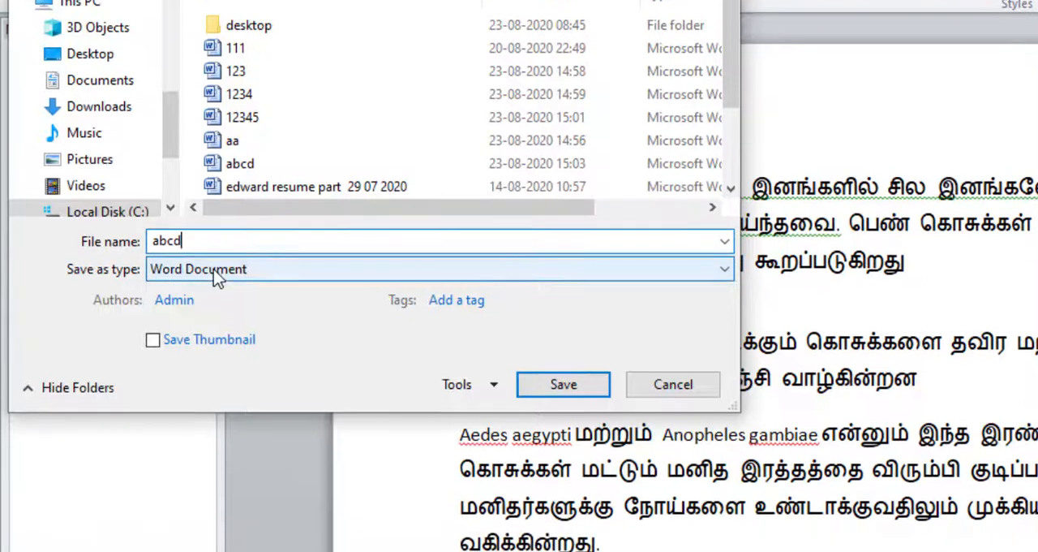
{"action": "left_click", "coordinate": [214, 269]}
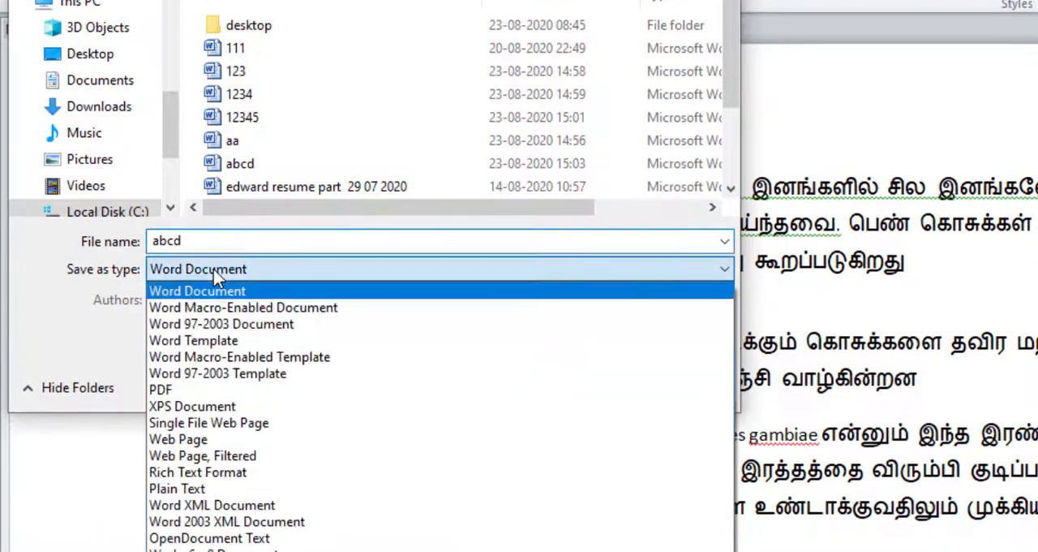
{"action": "left_click", "coordinate": [169, 389]}
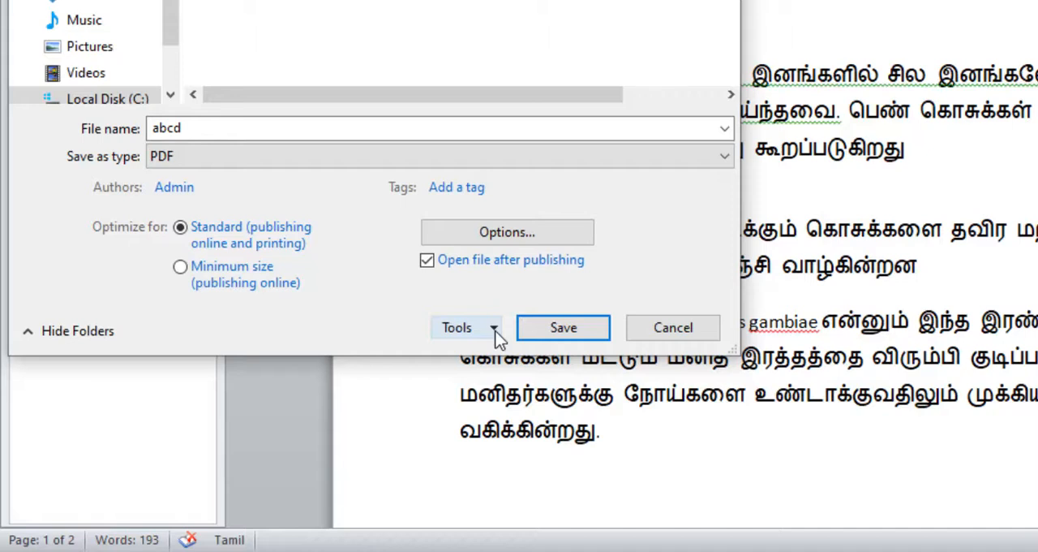
Review the General Options for the PDF copy and accept the existing open and modify passwords with Read-only recommended
{"action": "left_click", "coordinate": [495, 327]}
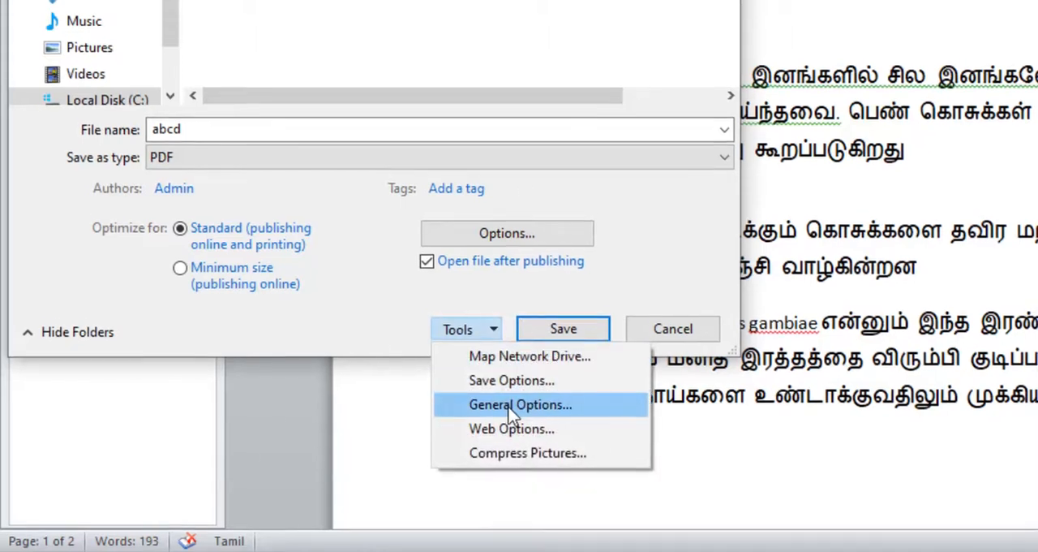
{"action": "left_click", "coordinate": [508, 404]}
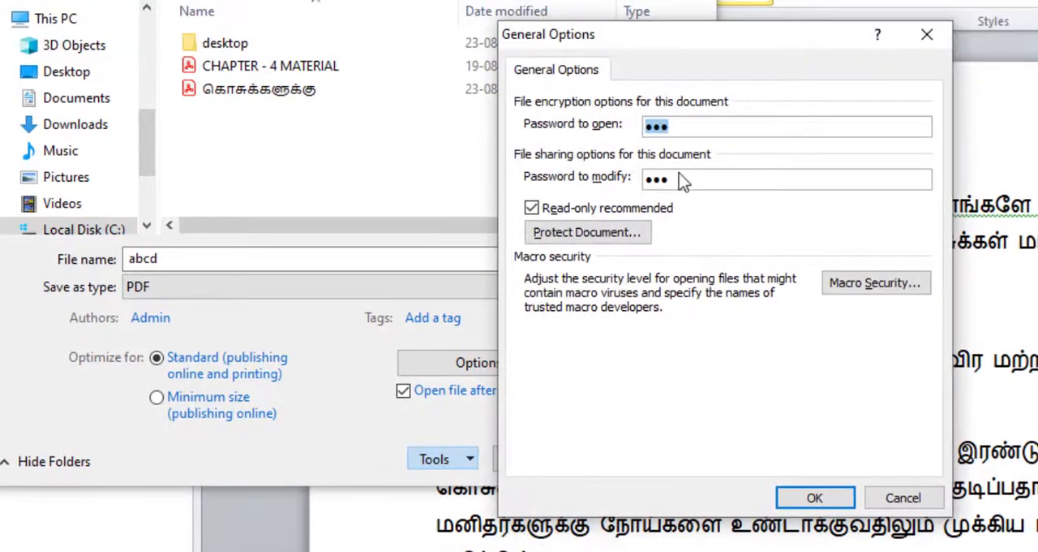
{"action": "left_click", "coordinate": [814, 497]}
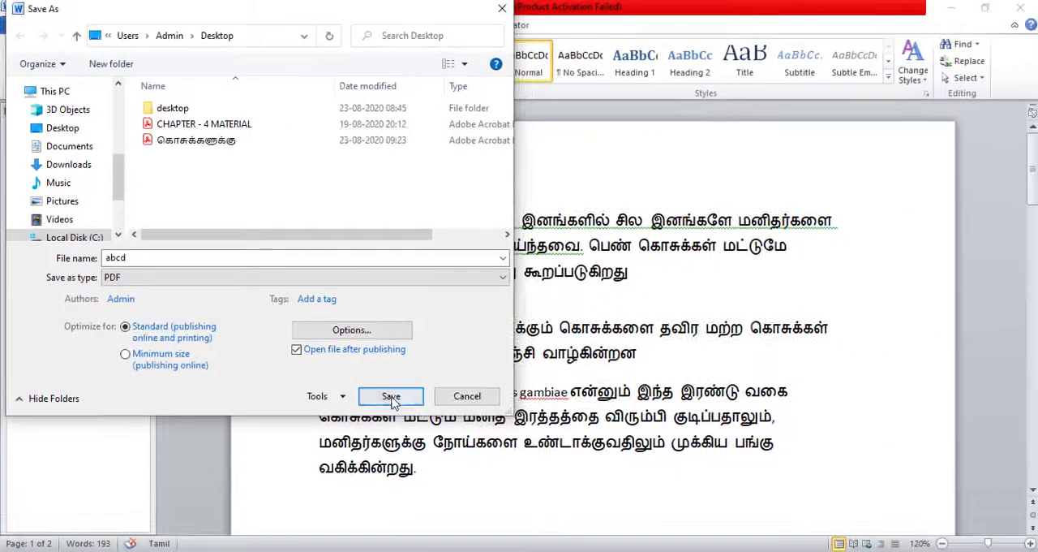